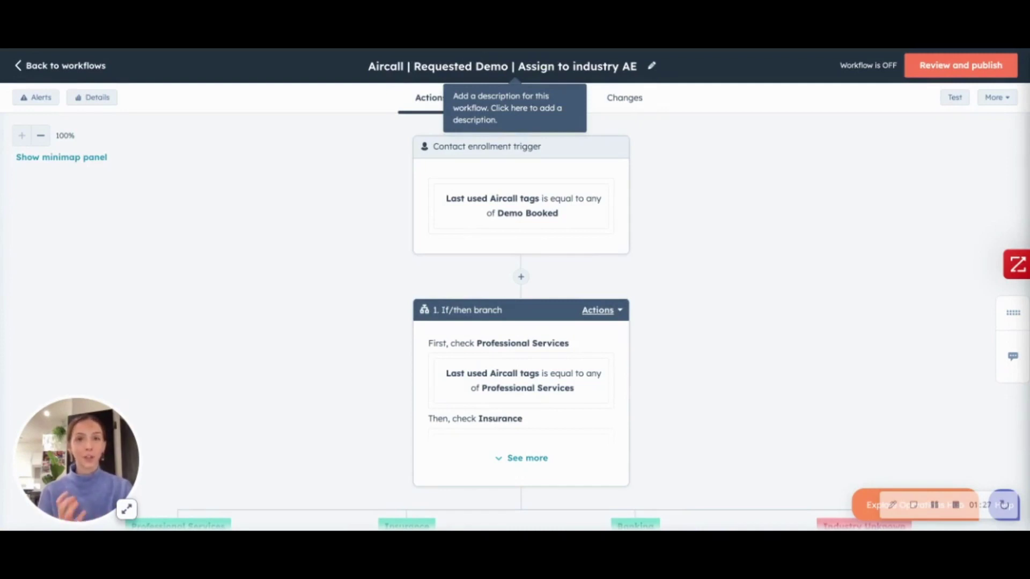
Expand the industry If/then branch card to list every industry check, including Banking
scroll(549, 396, down, 4)
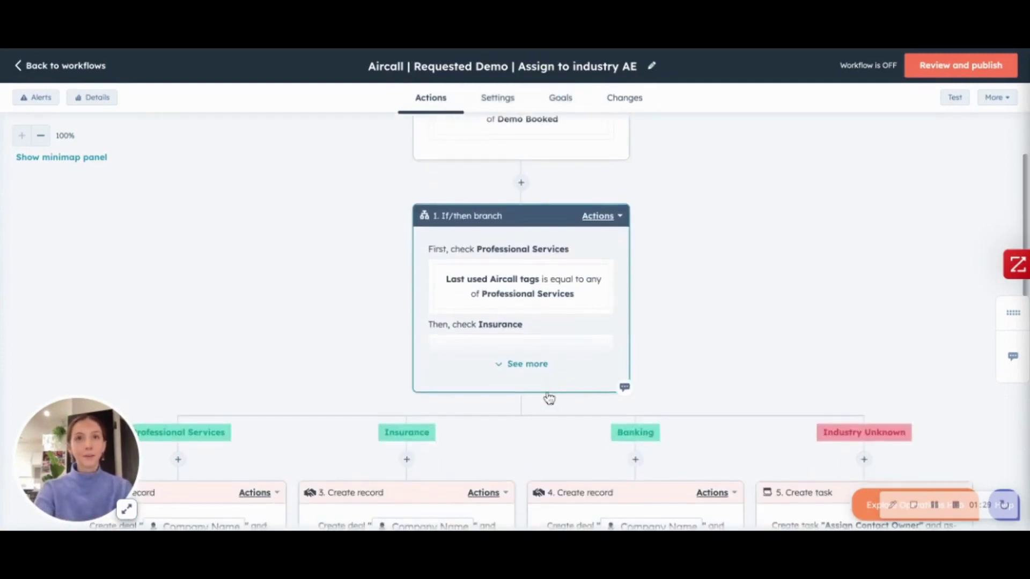
scroll(548, 396, up, 4)
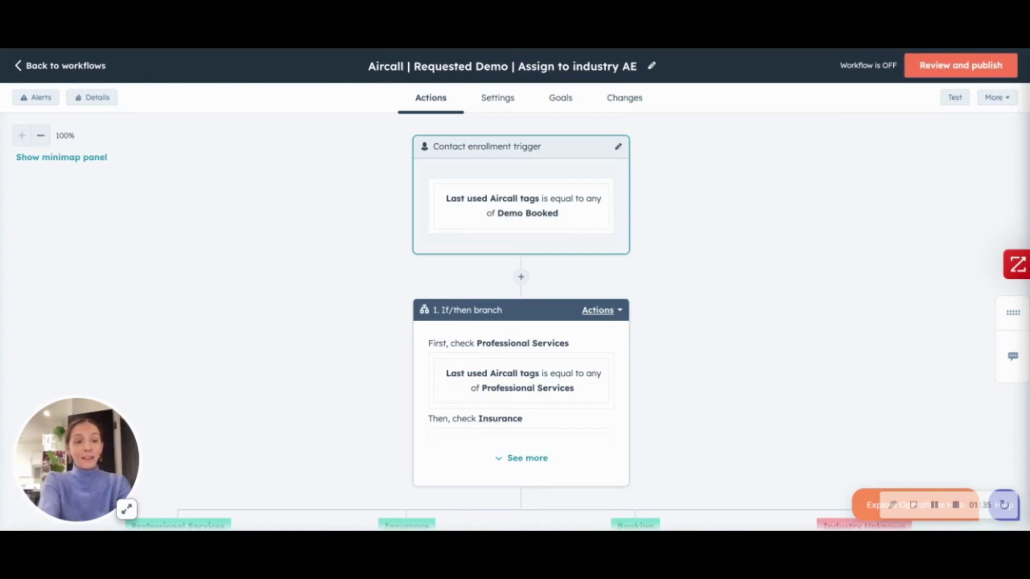
scroll(520, 322, down, 2)
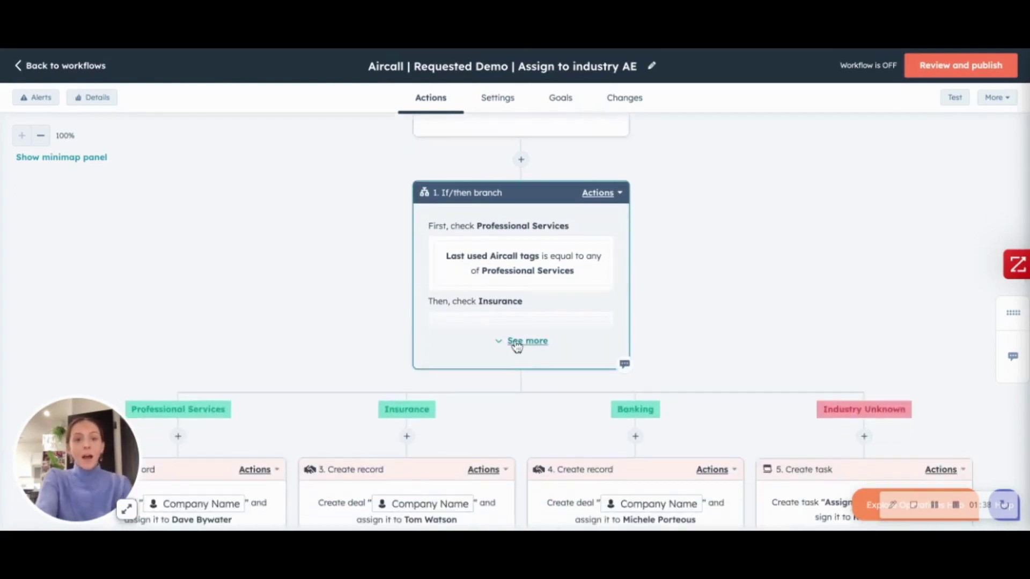
click(515, 342)
Review the branch actions: industry deals, Key Information Survey emails and the Industry Unknown 'Assign Contact Owner' task
scroll(515, 347, down, 1)
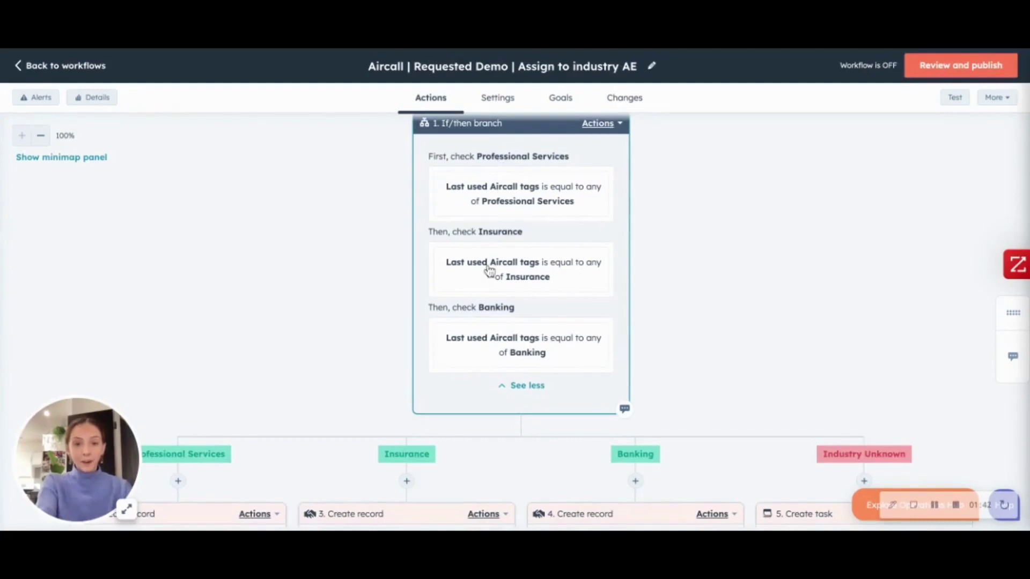
scroll(483, 216, down, 1)
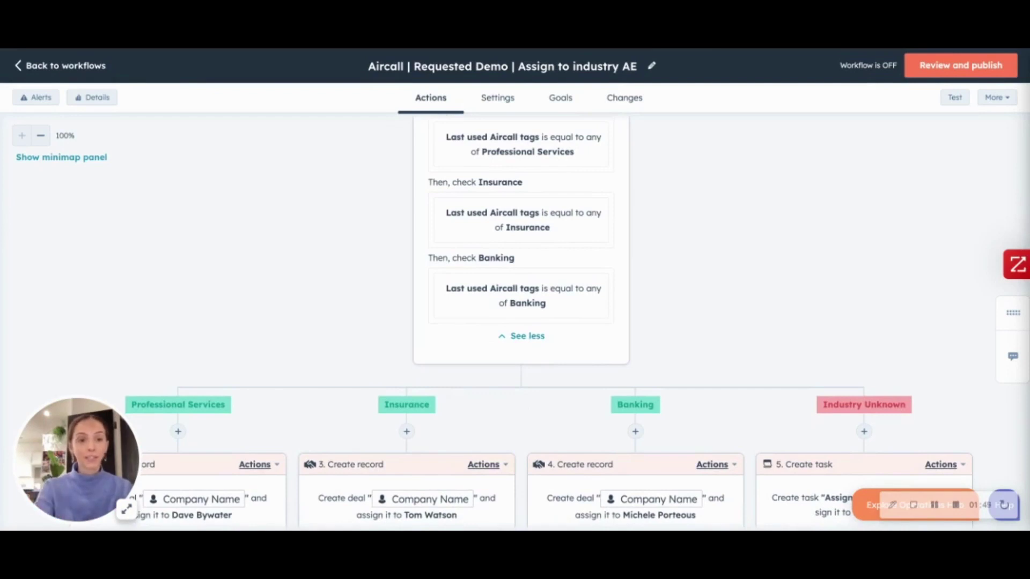
scroll(549, 320, down, 3)
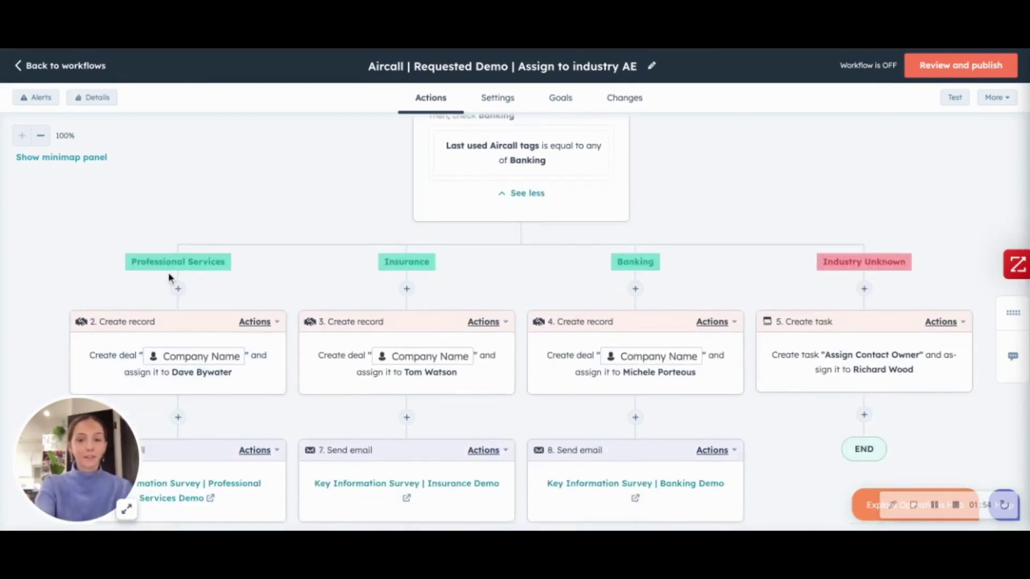
scroll(171, 278, down, 1)
scroll(171, 278, down, 3)
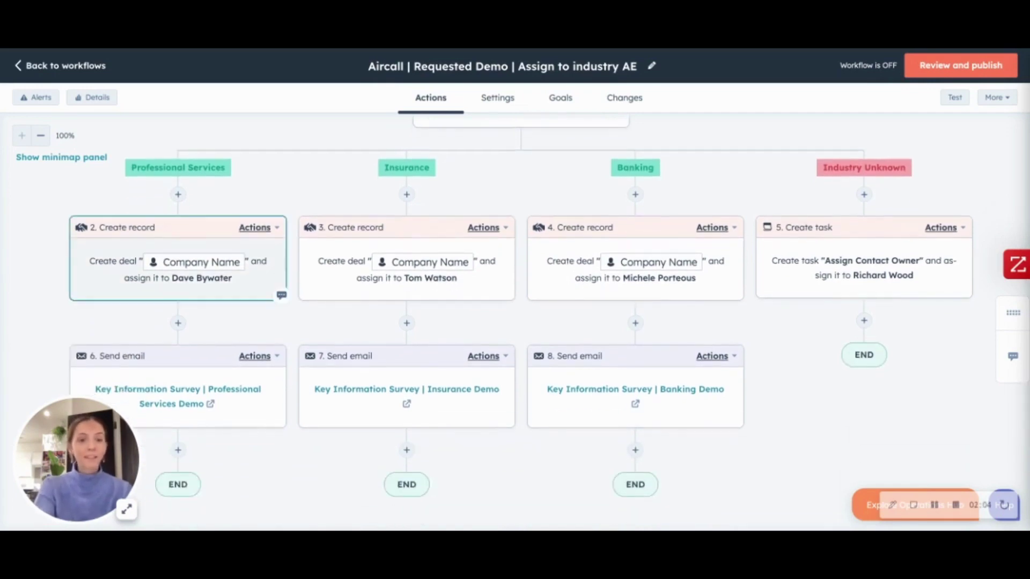
scroll(129, 314, down, 2)
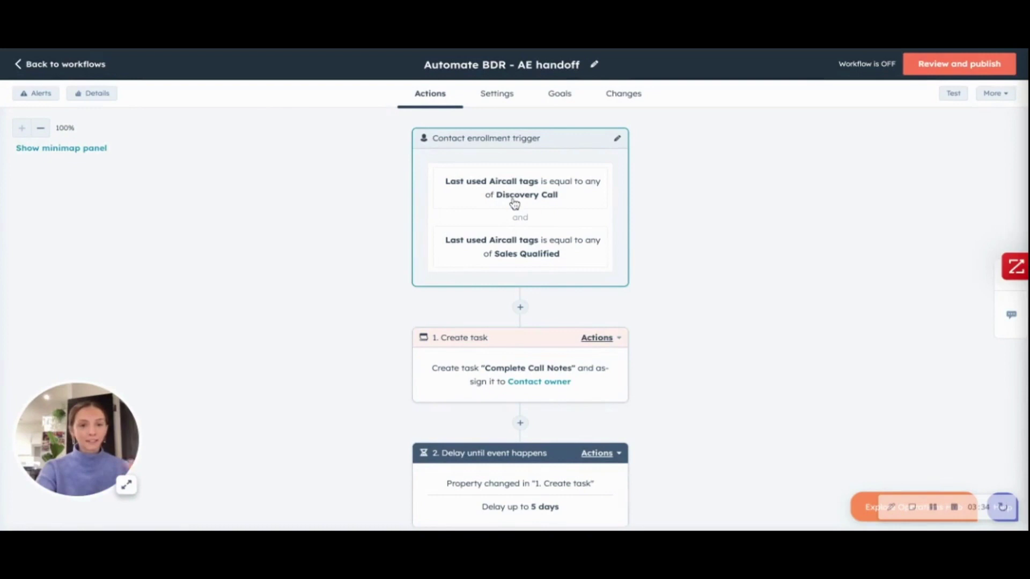
Scroll the 'Automate BDR - AE handoff' trigger, tasks and 5-day delays to the 'Determine if AE Accepted' task
scroll(521, 231, down, 1)
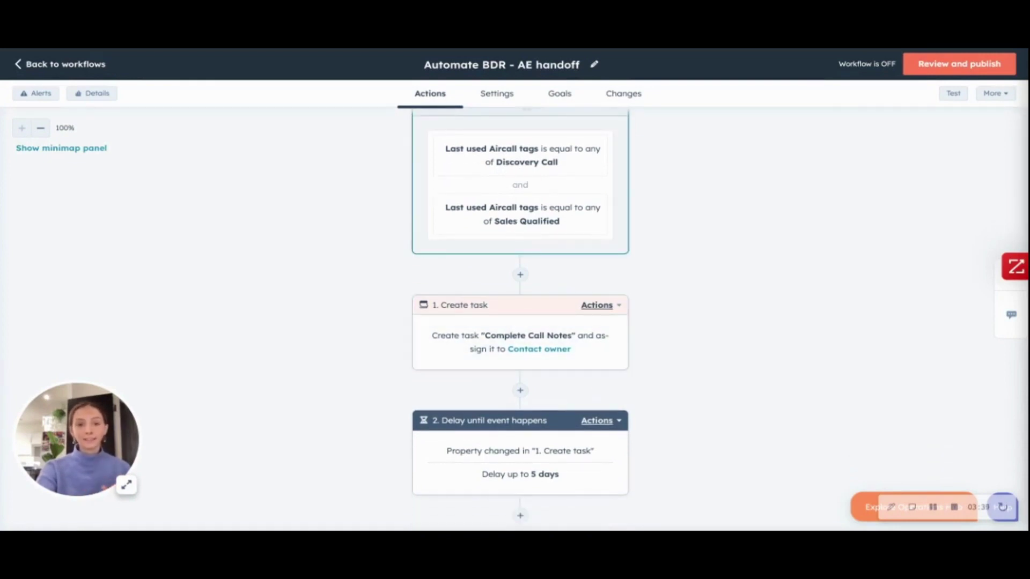
scroll(676, 274, up, 1)
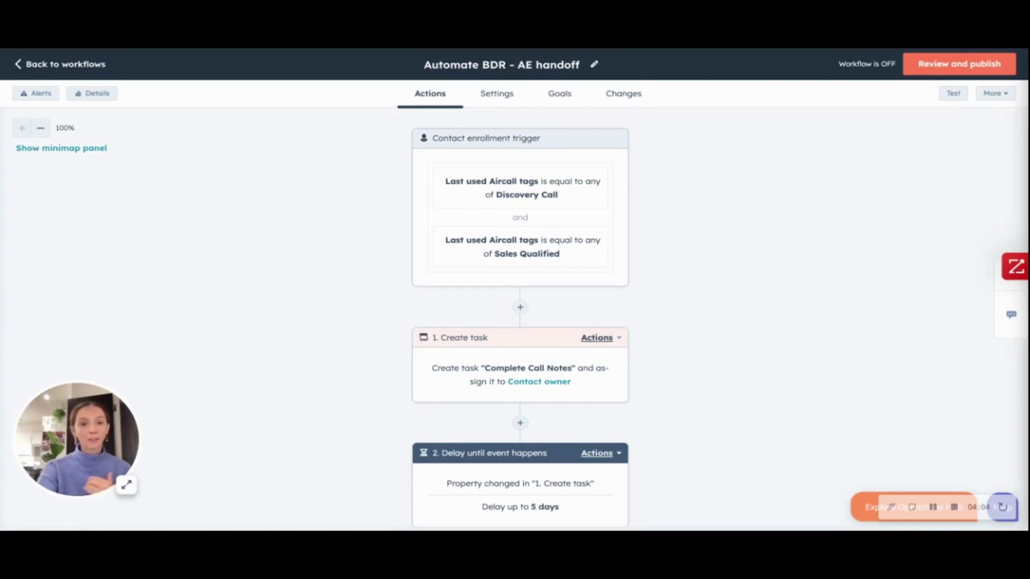
scroll(520, 322, down, 4)
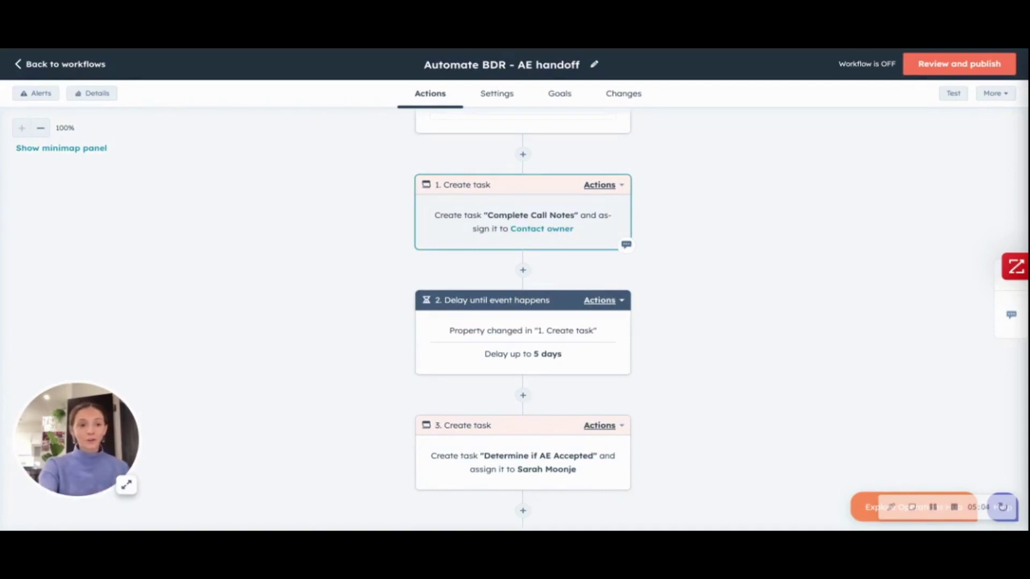
scroll(524, 319, down, 2)
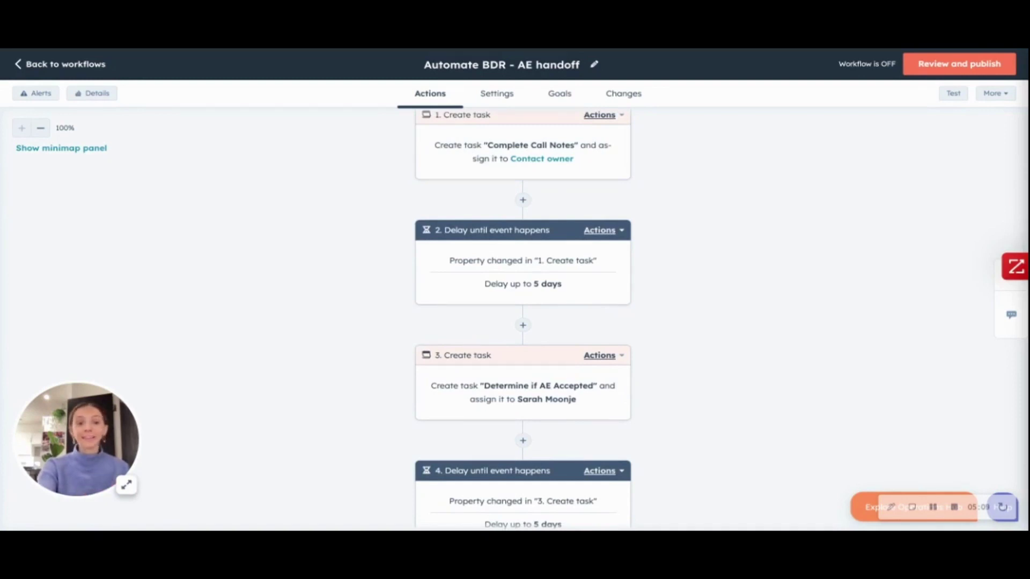
scroll(501, 337, down, 3)
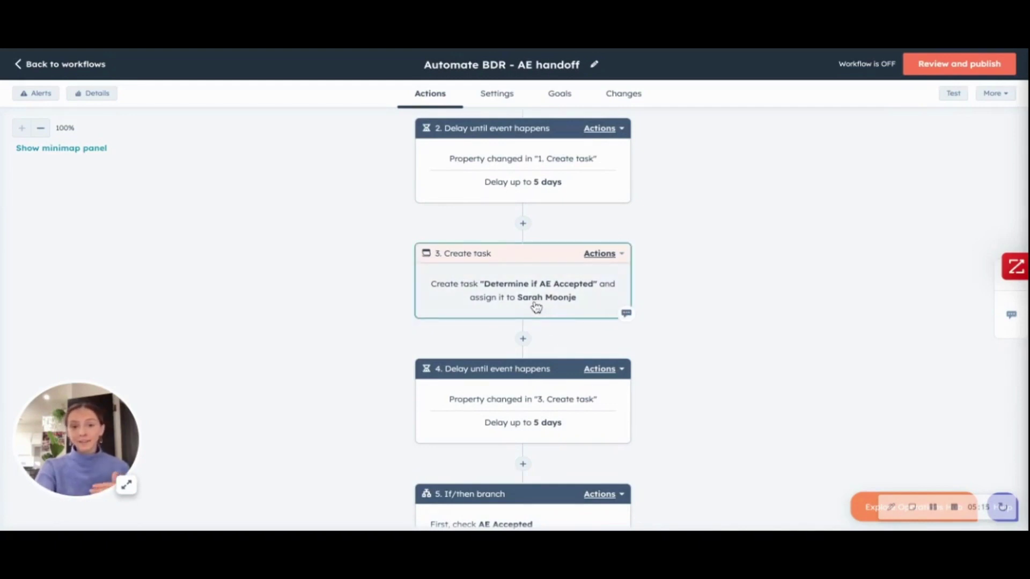
scroll(537, 307, down, 2)
click(533, 229)
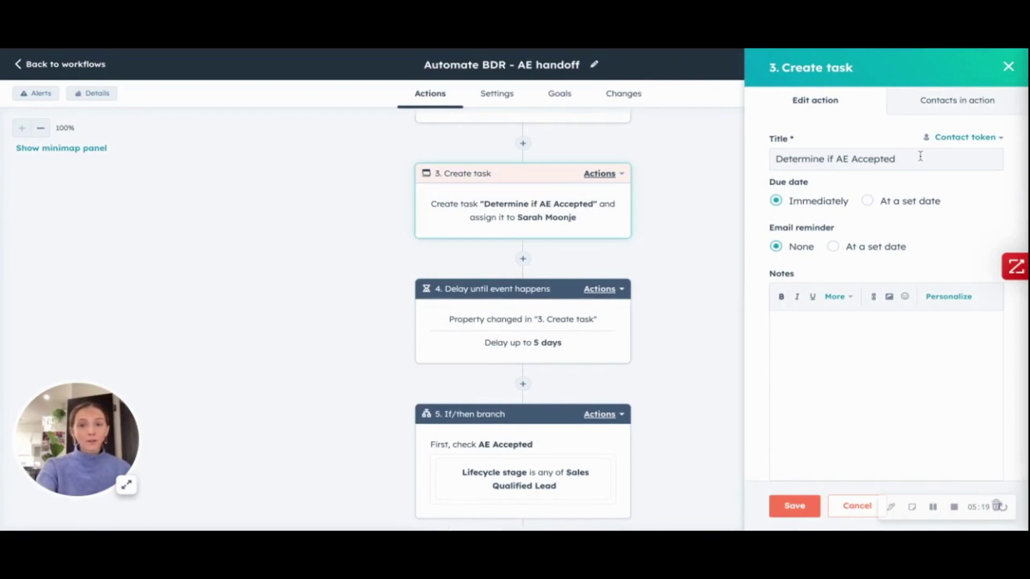
scroll(889, 220, down, 5)
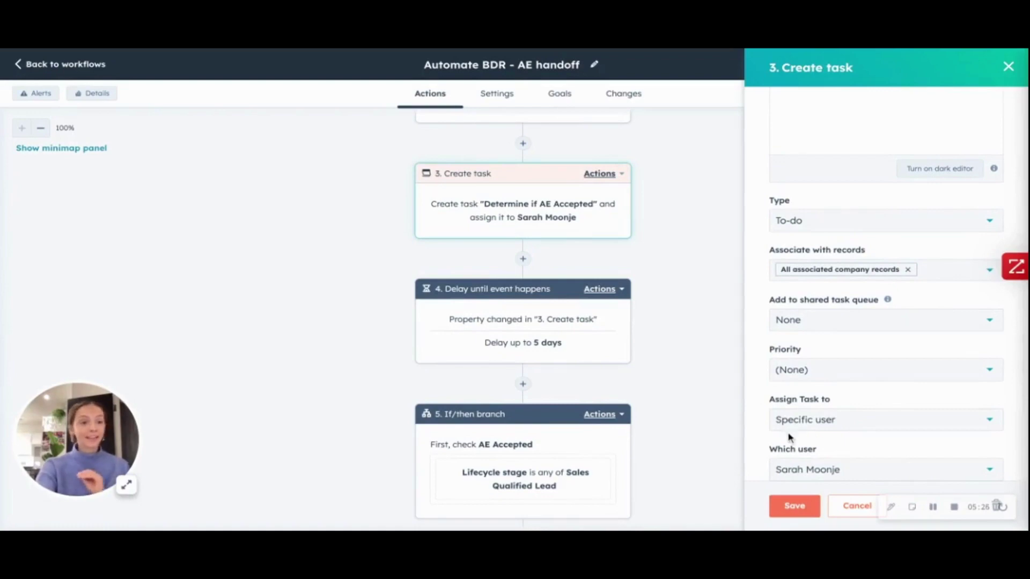
click(1008, 66)
scroll(596, 301, down, 5)
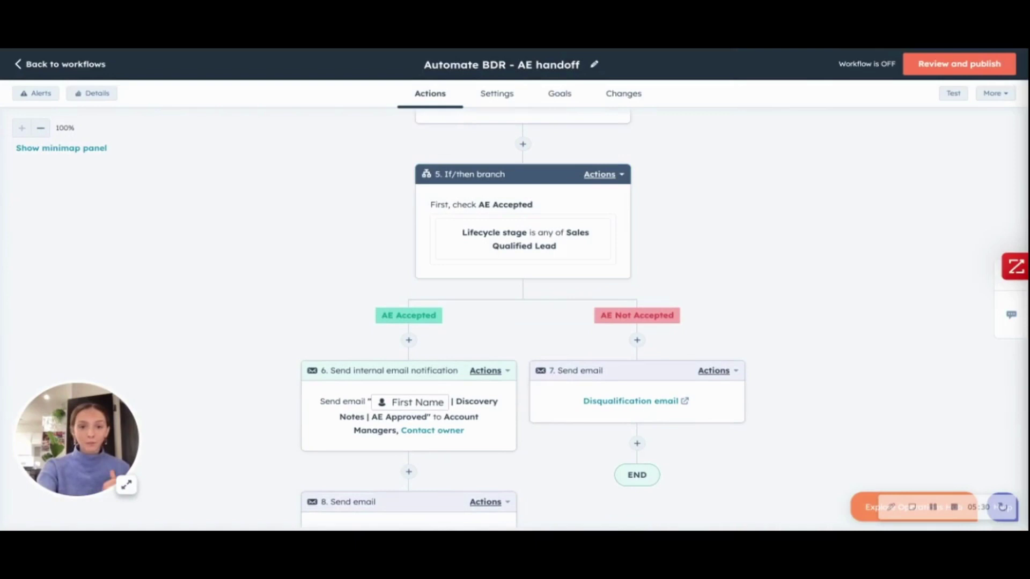
scroll(595, 301, down, 2)
scroll(511, 161, down, 2)
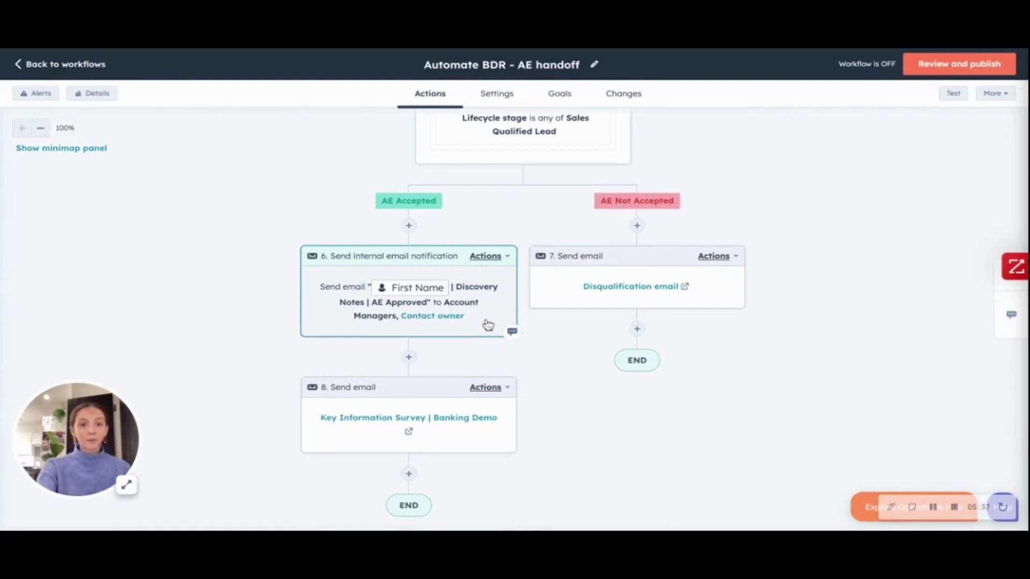
scroll(488, 325, down, 2)
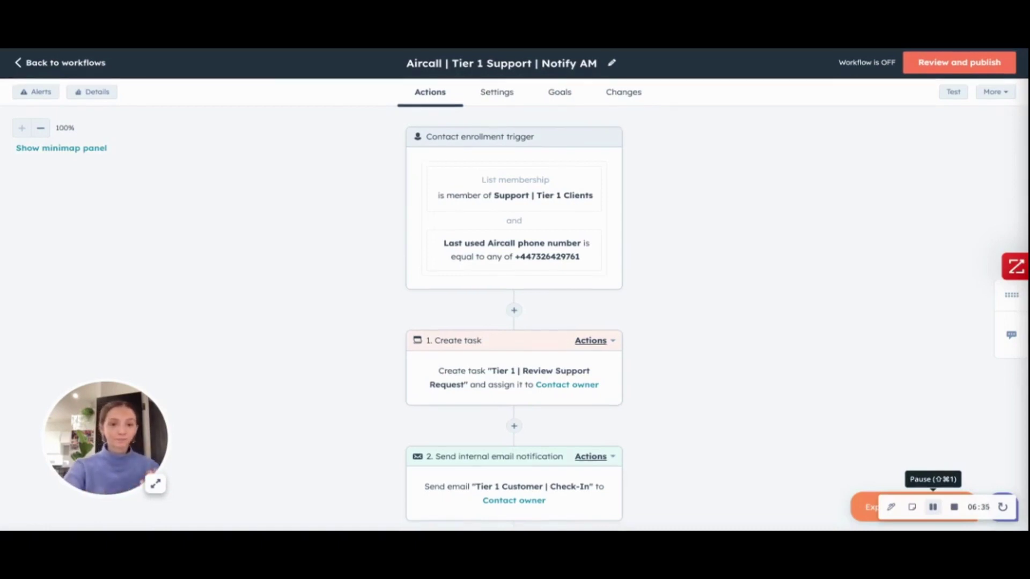
Scroll through the 'Aircall | Tier 1 Support | Notify AM' workflow's steps
scroll(505, 370, down, 2)
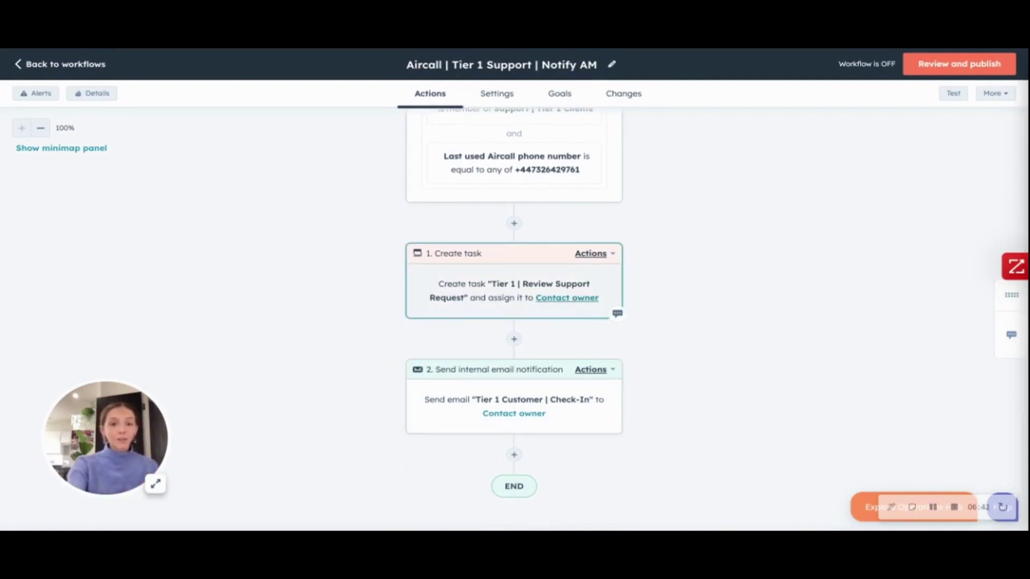
scroll(469, 291, down, 1)
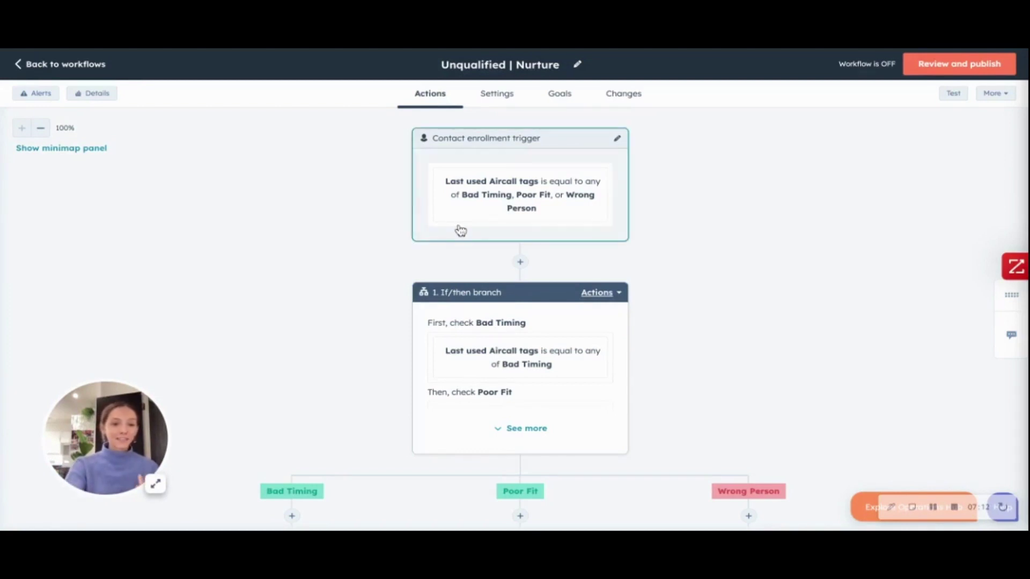
Scroll through the three branches of the 'Unqualified | Nurture' workflow
scroll(619, 273, down, 1)
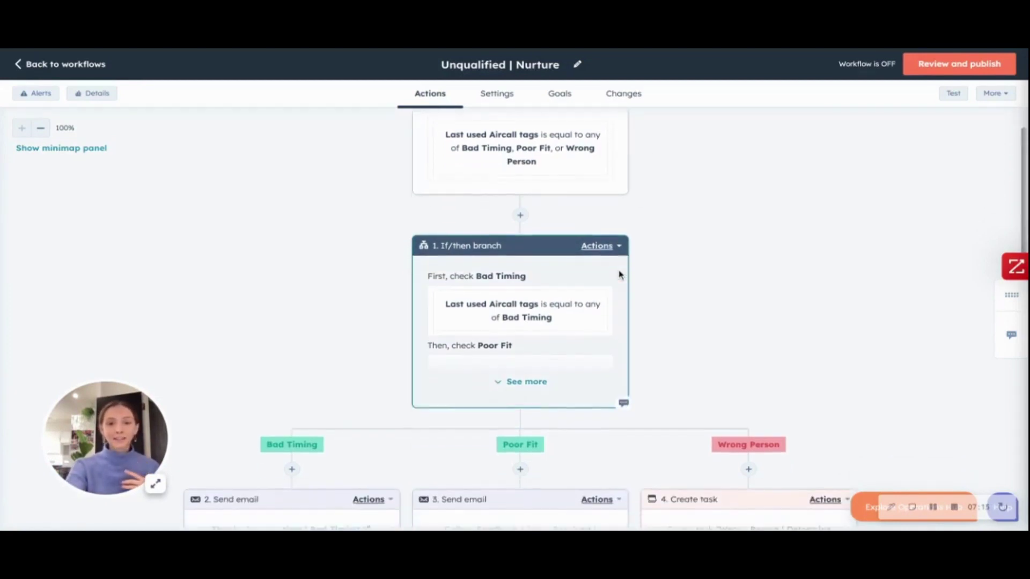
scroll(510, 183, down, 1)
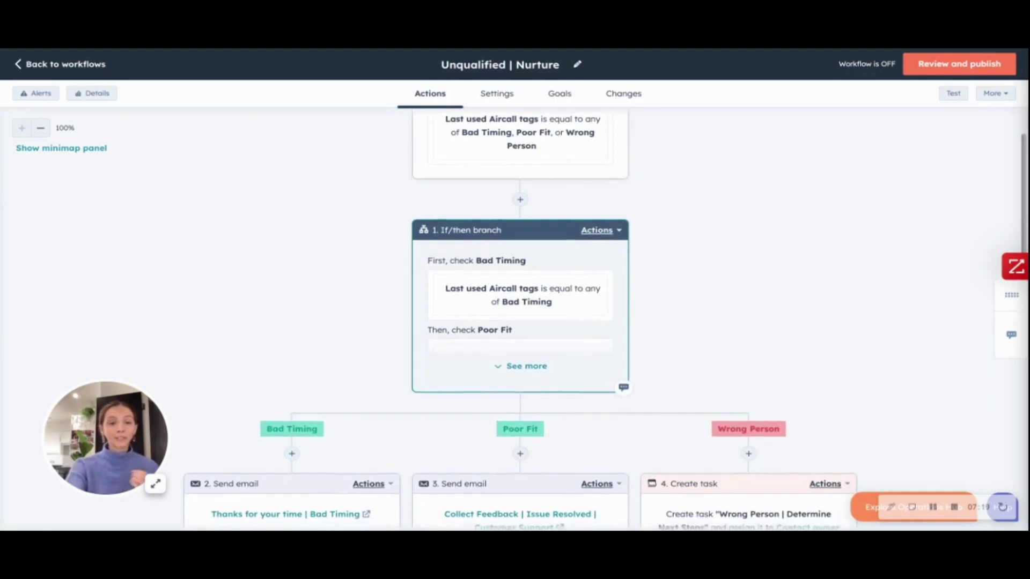
scroll(516, 280, down, 2)
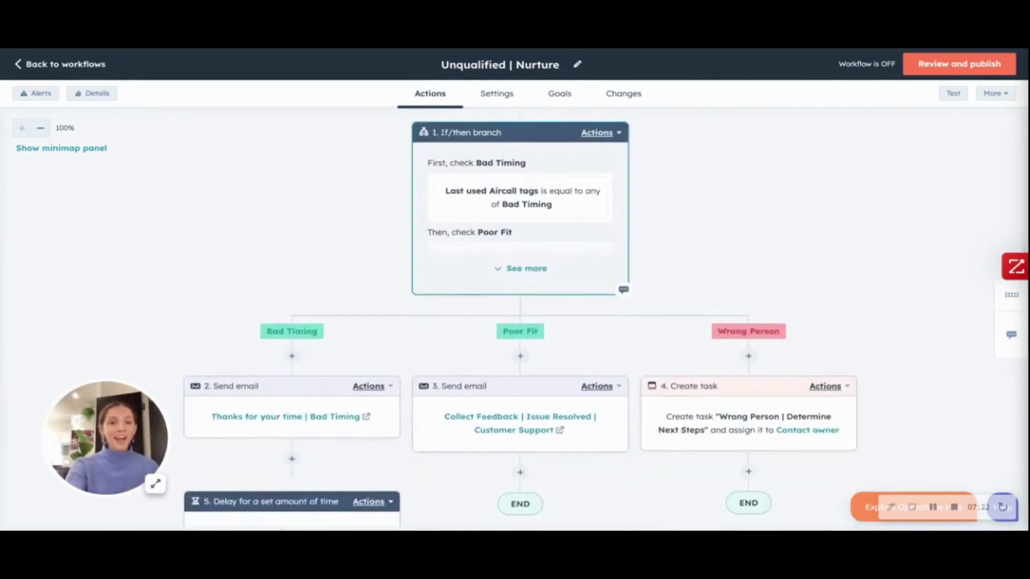
scroll(517, 280, down, 4)
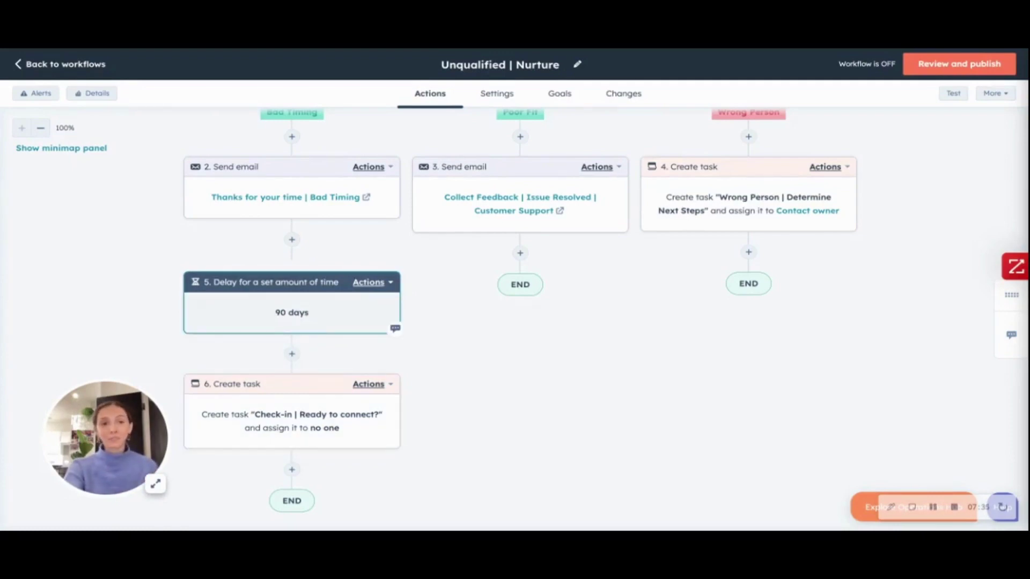
scroll(754, 231, up, 3)
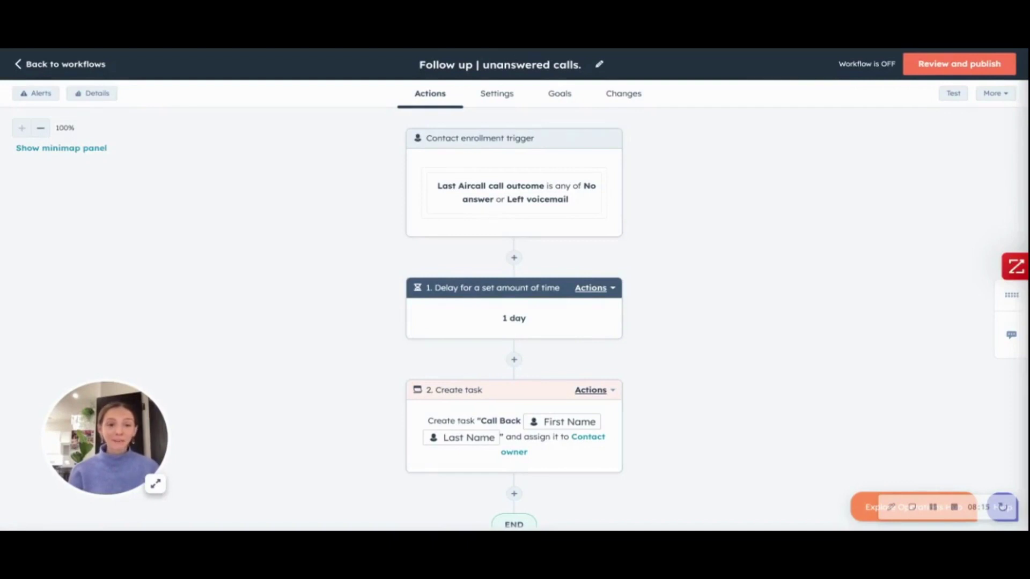
scroll(739, 296, down, 2)
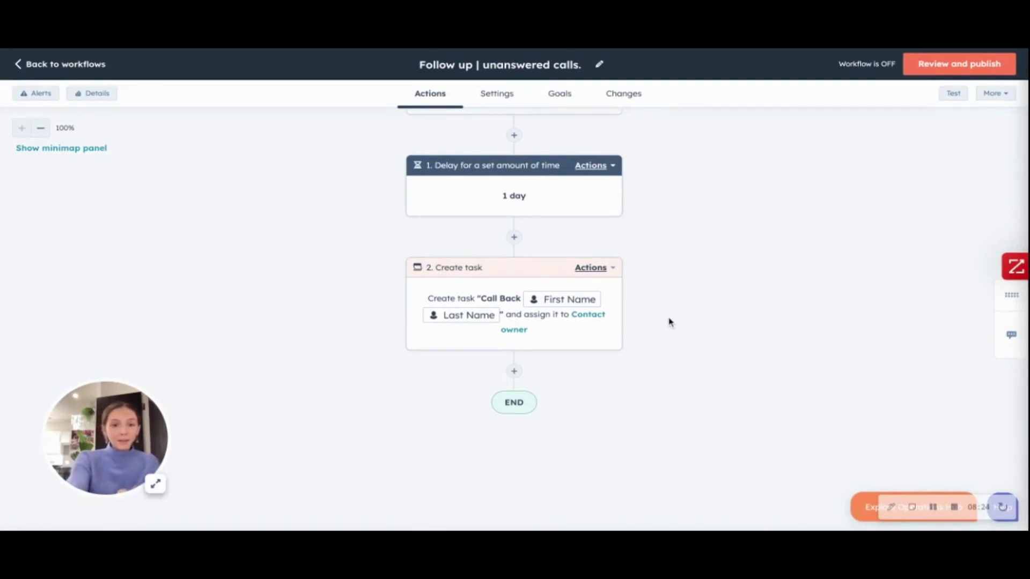
scroll(539, 341, up, 1)
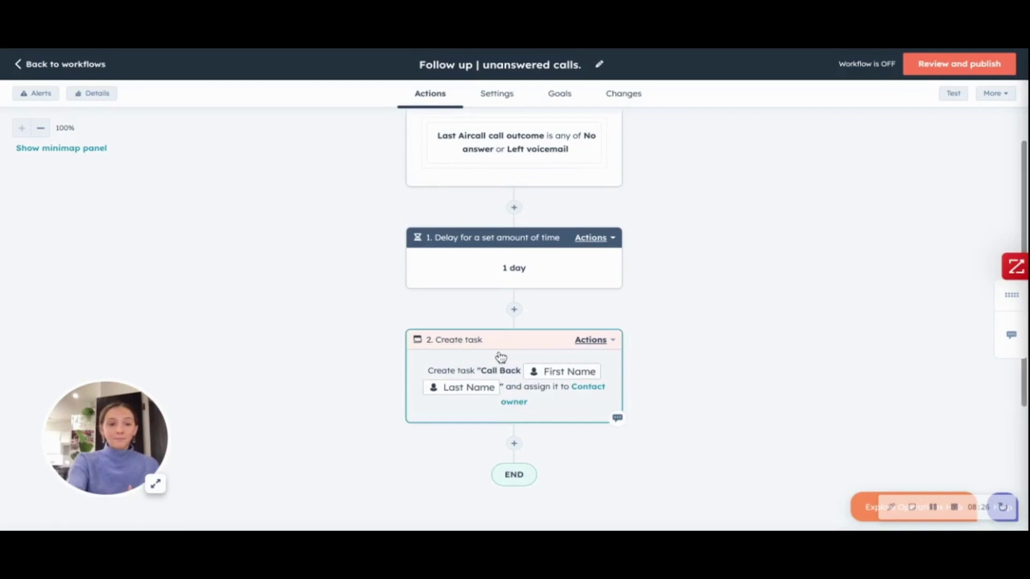
scroll(514, 322, up, 1)
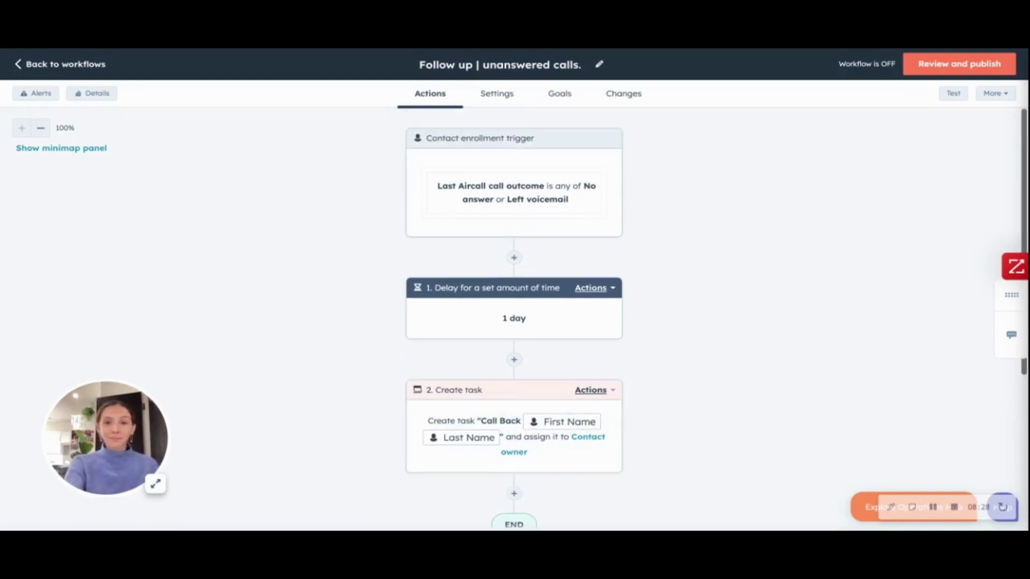
scroll(514, 322, down, 1)
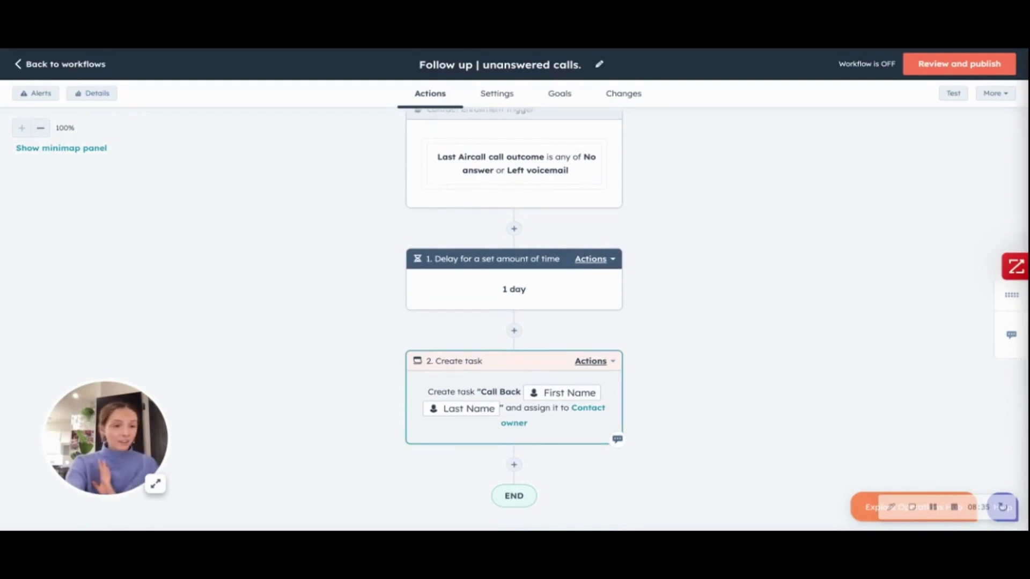
scroll(513, 322, up, 1)
click(157, 485)
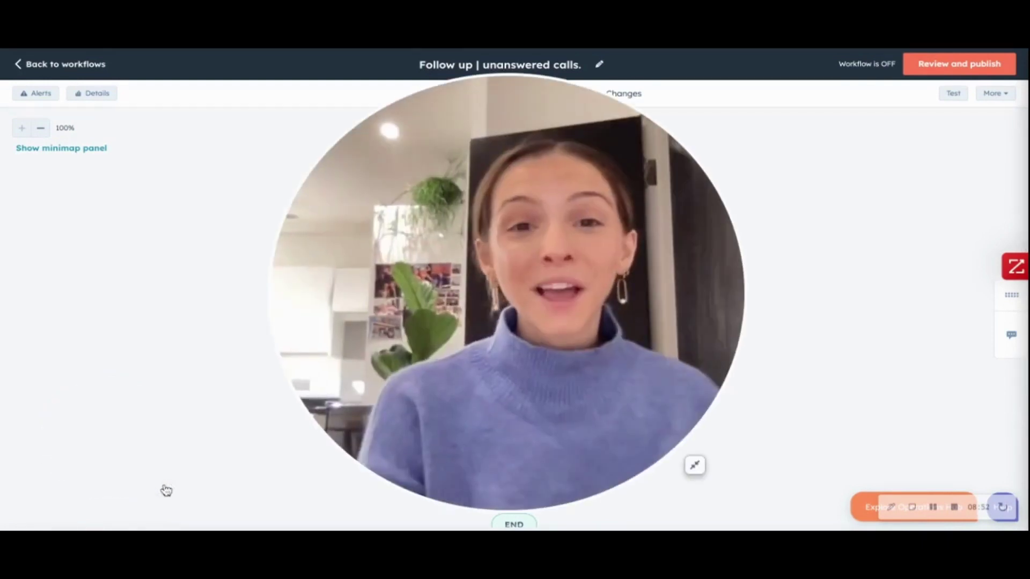